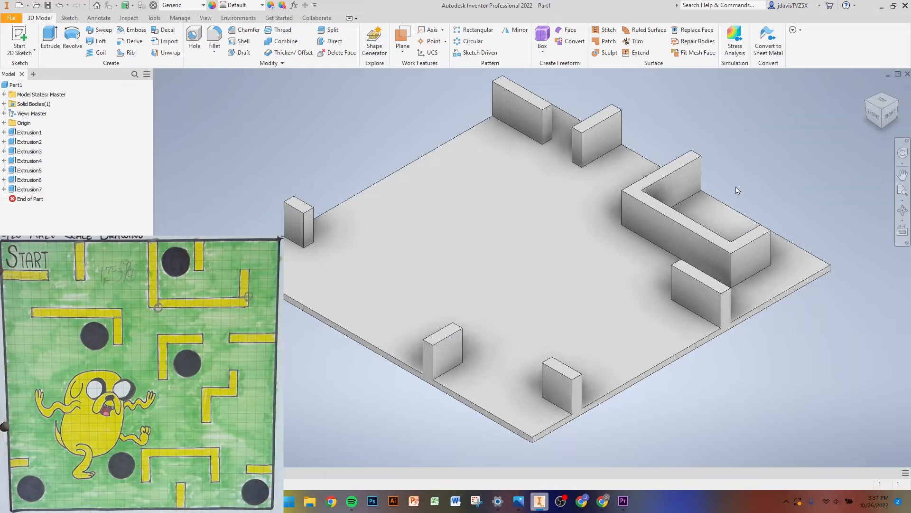
Sketch a 2.5 in by 0.25 in horizontal rectangle on the base plate's upper face, below the two walls near the Start corner.
click(20, 37)
click(498, 207)
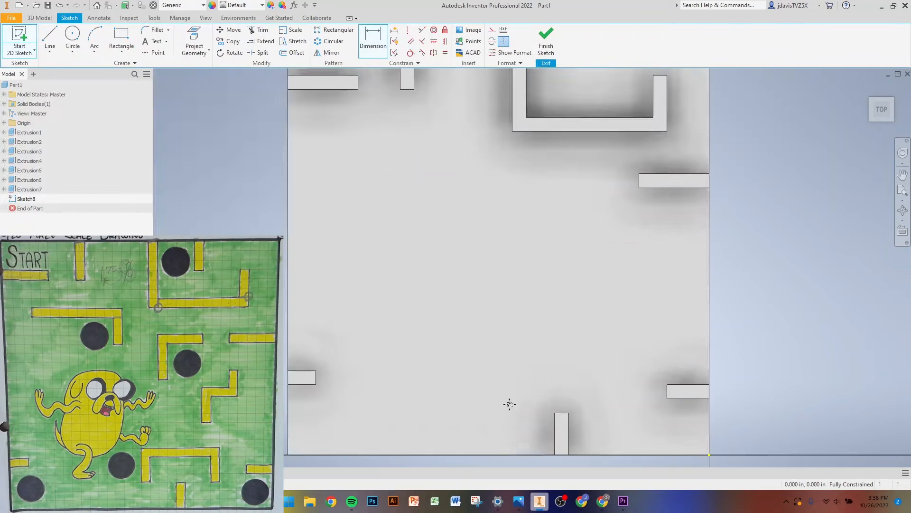
click(121, 38)
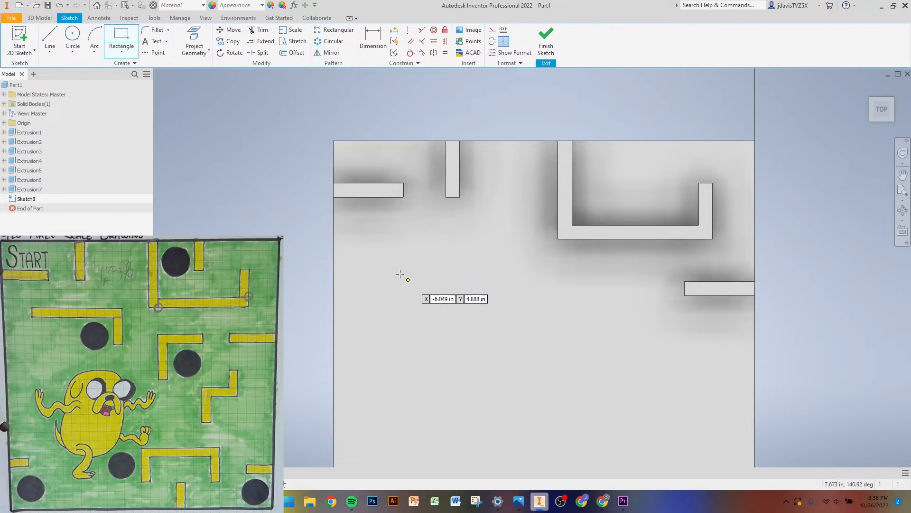
click(391, 278)
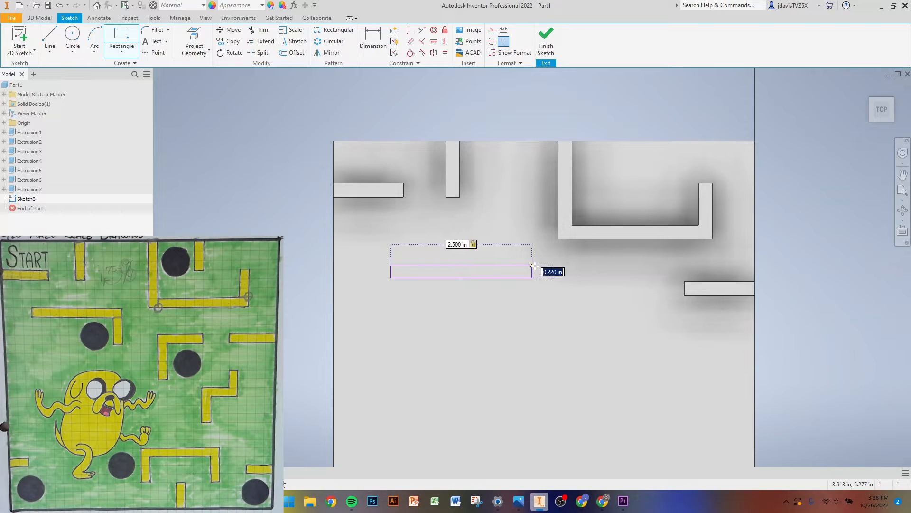
key(Return)
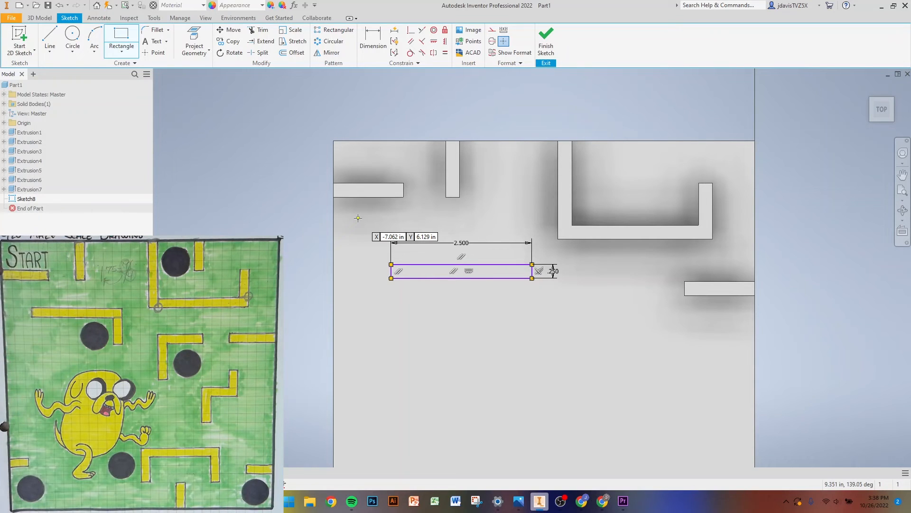
Dimension the rectangle 0.75 in from the plate's left edge and 0.75 in below the end of the short vertical wall.
click(376, 42)
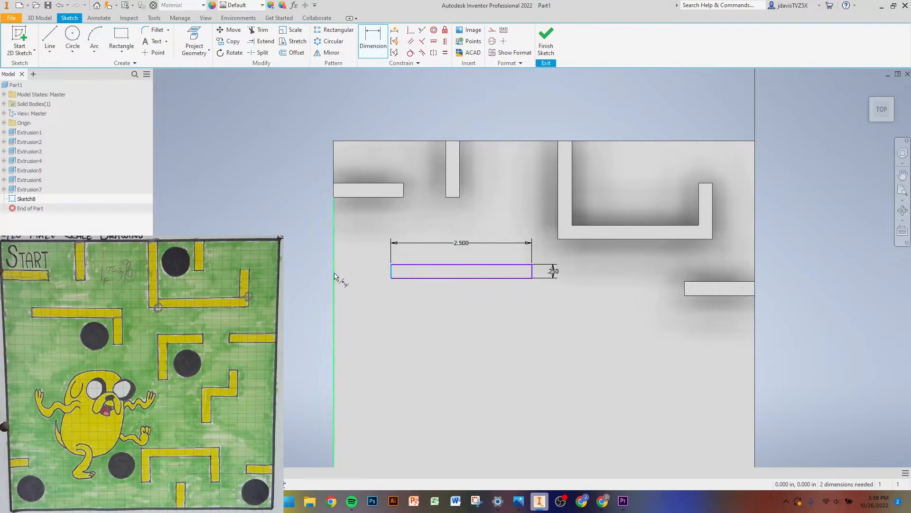
click(371, 276)
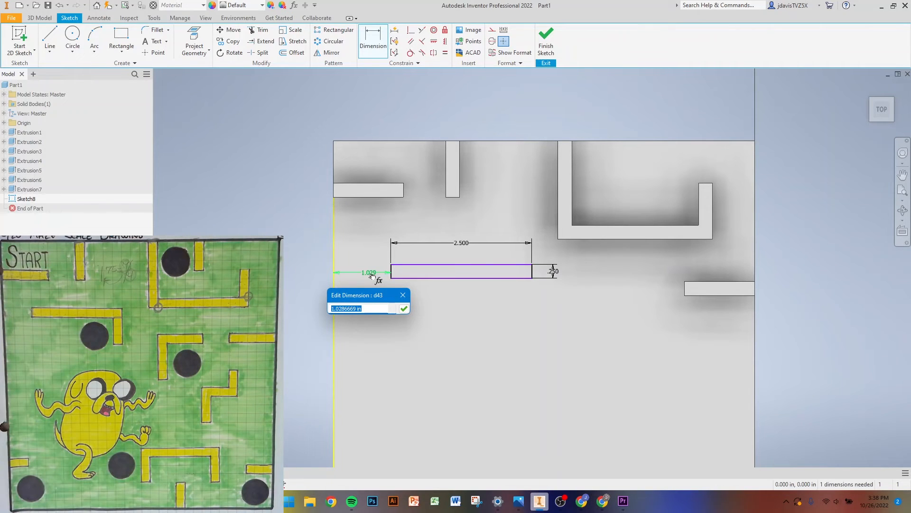
text(.75)
key(Return)
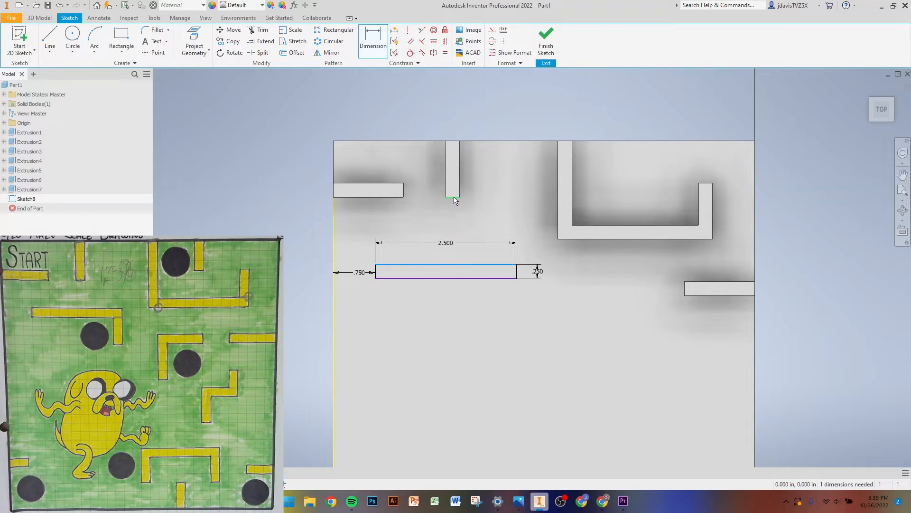
click(455, 224)
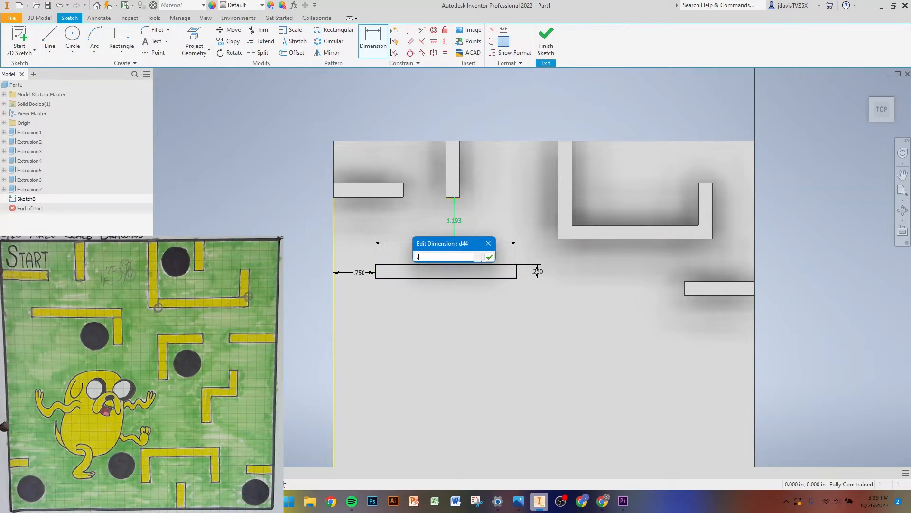
key(Return)
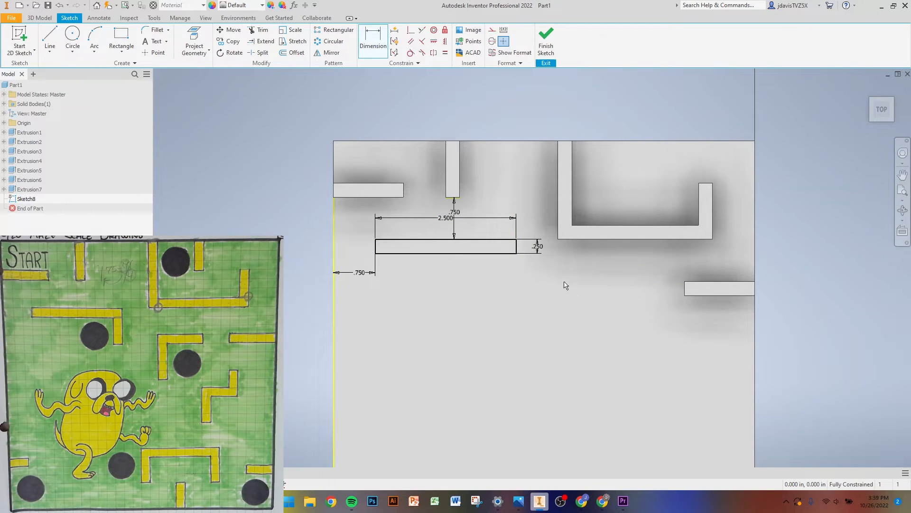
Finish the sketch and extrude the 2.5 in long rectangle upward 0.75 in as a maze wall.
click(547, 47)
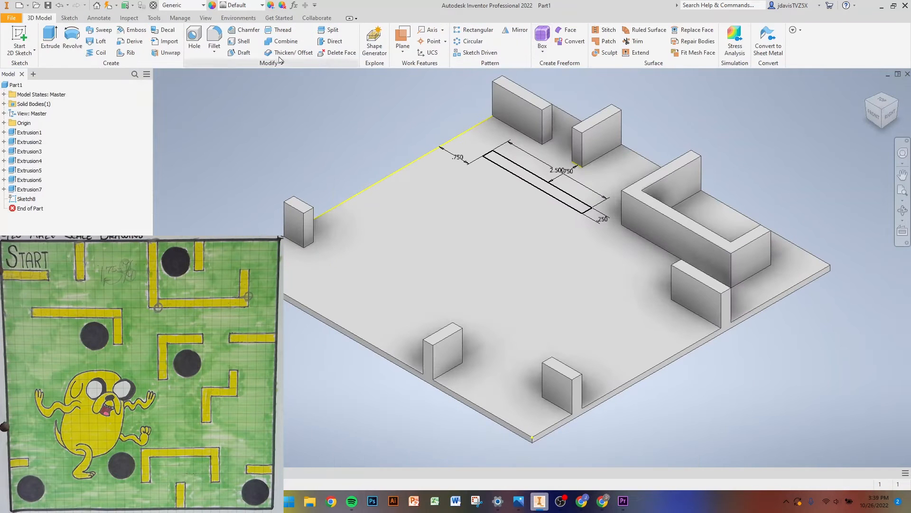
click(50, 38)
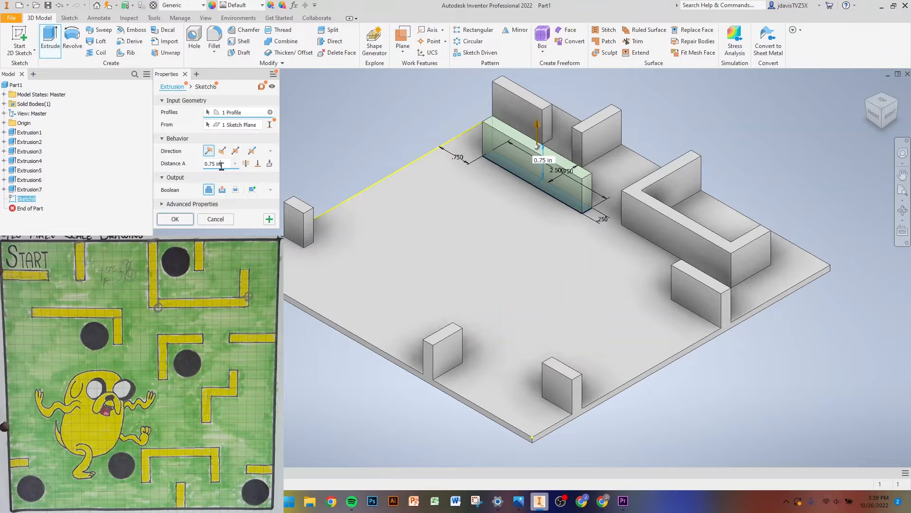
click(175, 220)
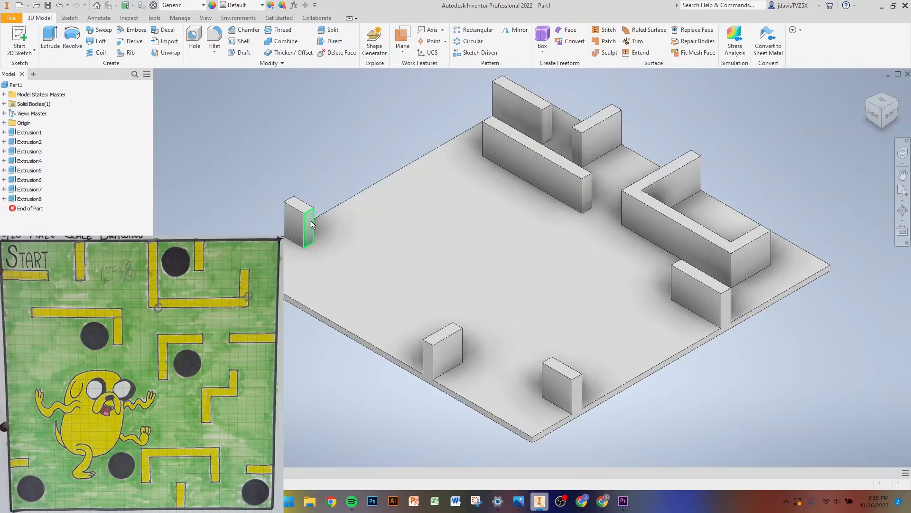
On the base plate's upper face, sketch a rectangle 0.25 in wide and 0.75 in long down from the new wall's lower-right corner.
mouse_move(312, 224)
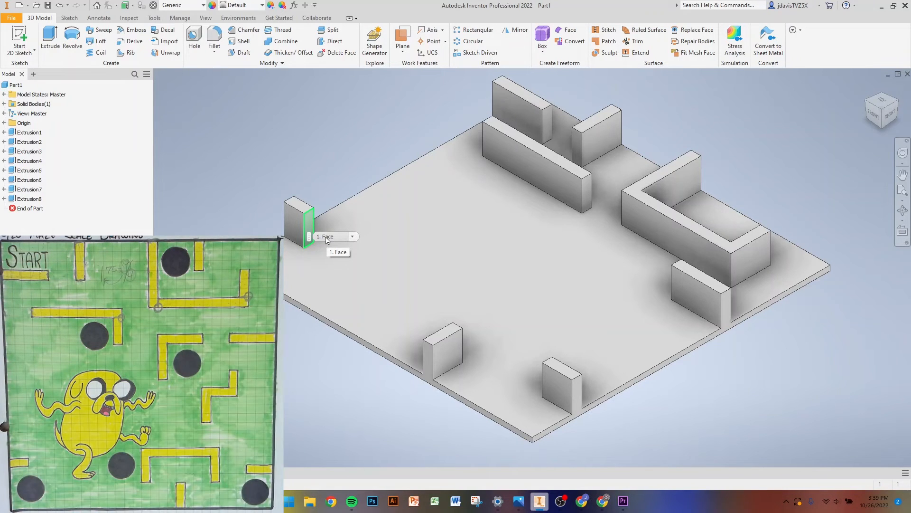
click(19, 38)
click(549, 256)
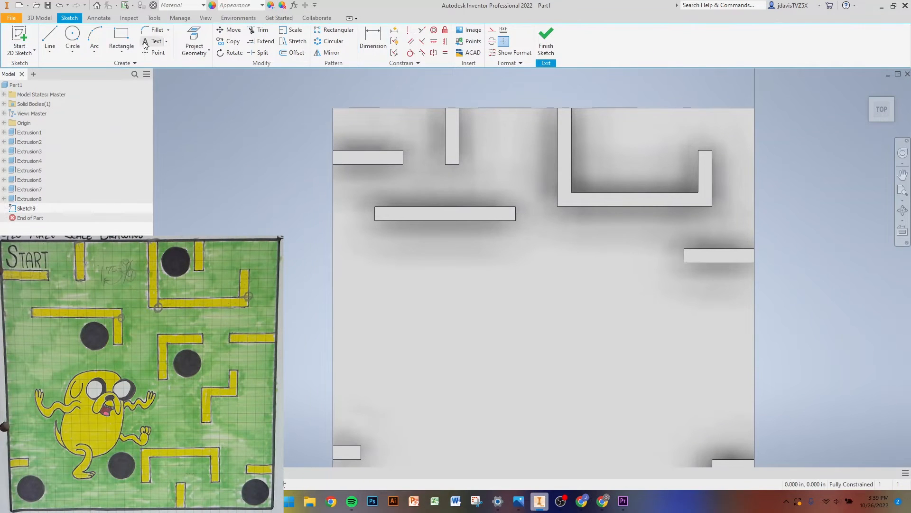
click(121, 35)
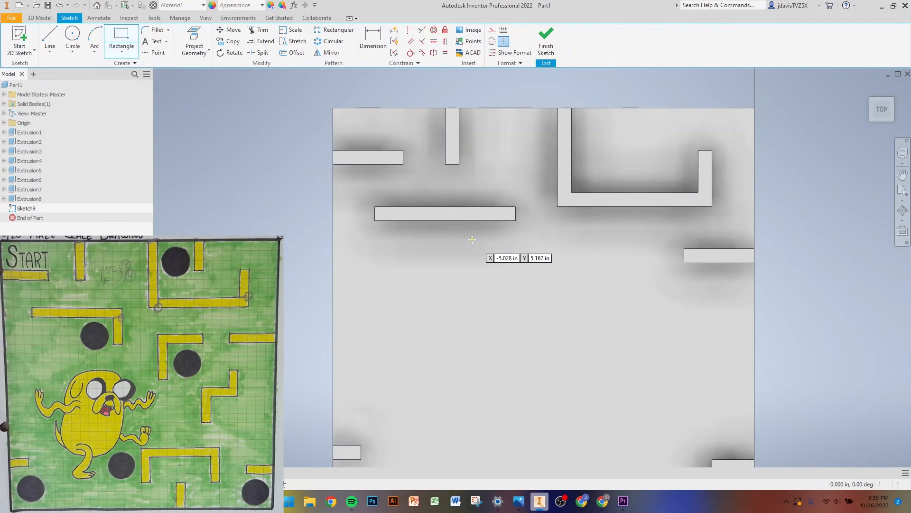
click(516, 221)
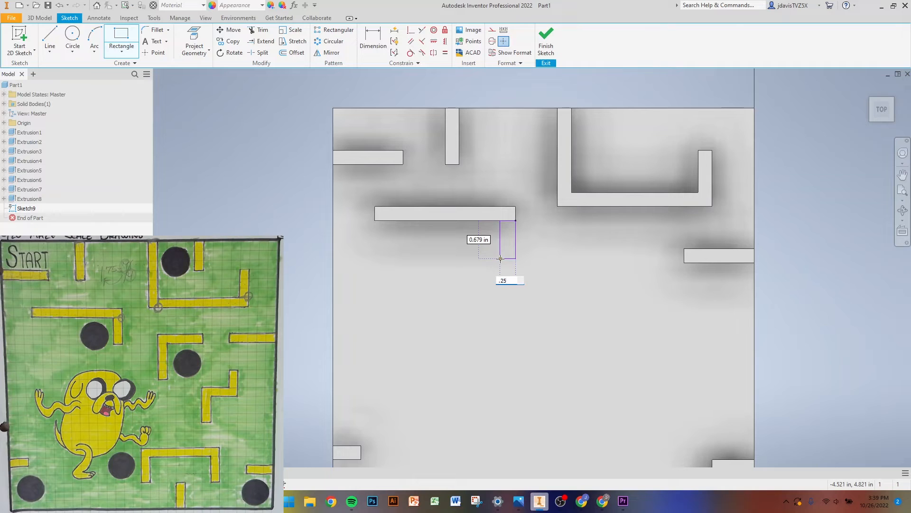
key(Return)
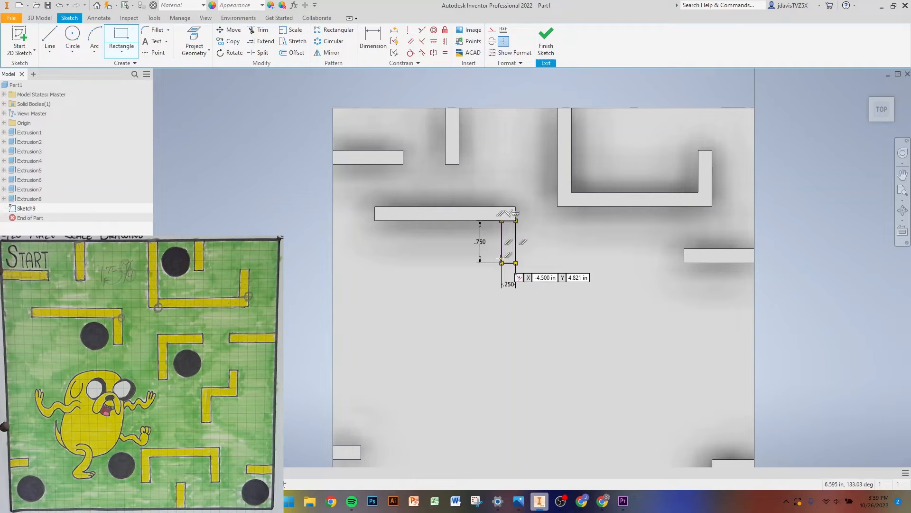
Finish the sketch and extrude the short leg 0.75 in to complete the L-shaped wall.
click(544, 38)
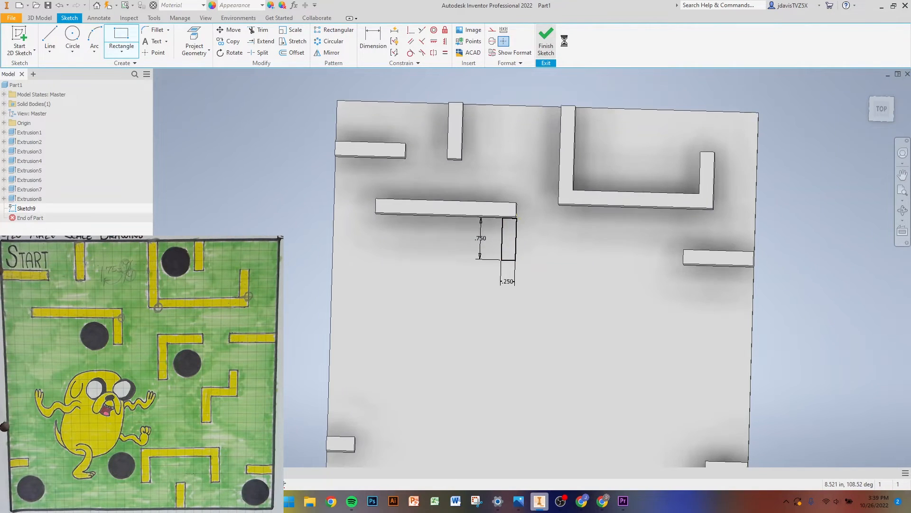
click(49, 40)
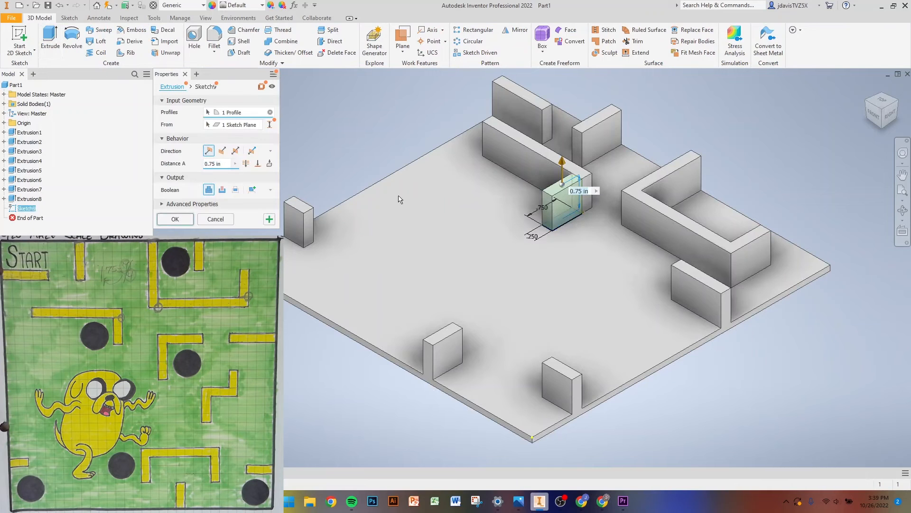
click(175, 219)
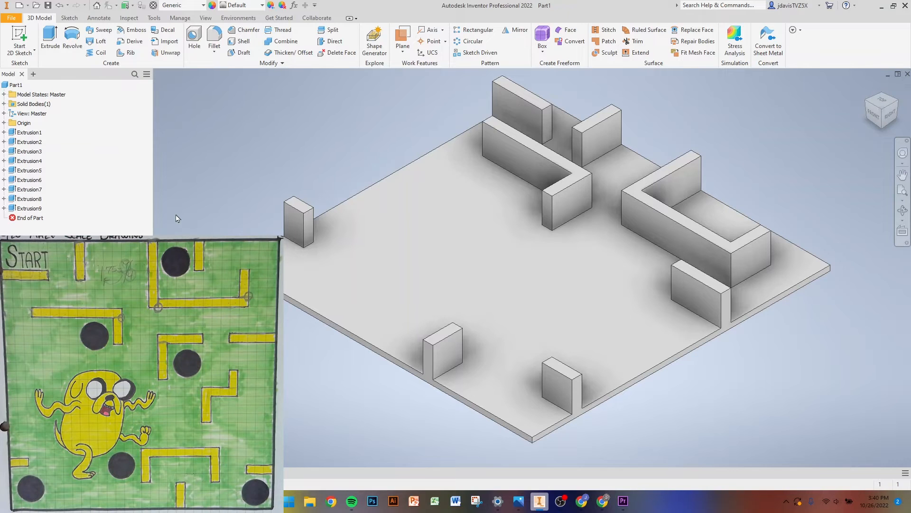
Sketch a 1.25 in by 0.25 in horizontal rectangle on the plate's upper face, below the U-shaped wall.
click(16, 37)
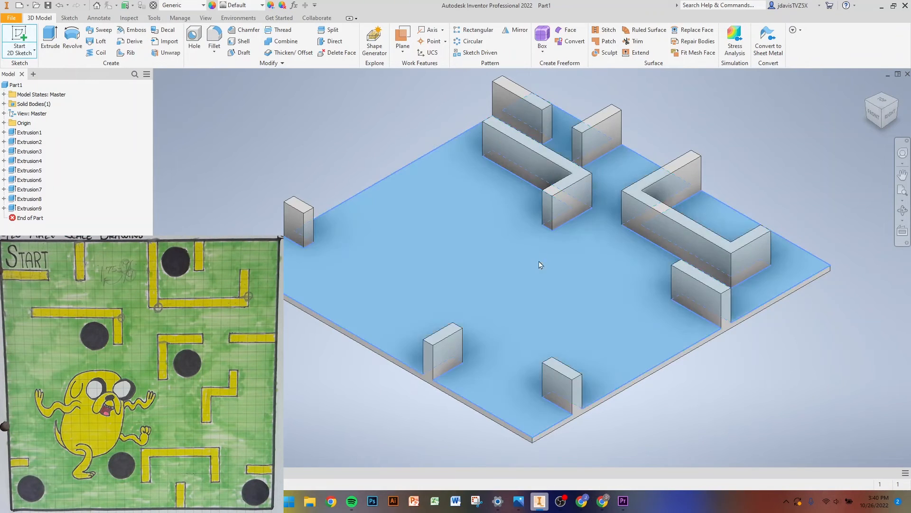
click(540, 264)
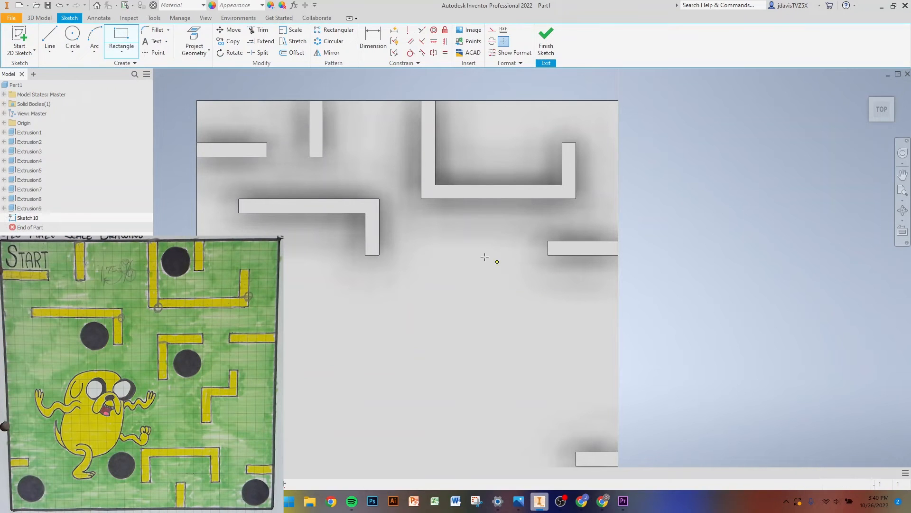
click(497, 262)
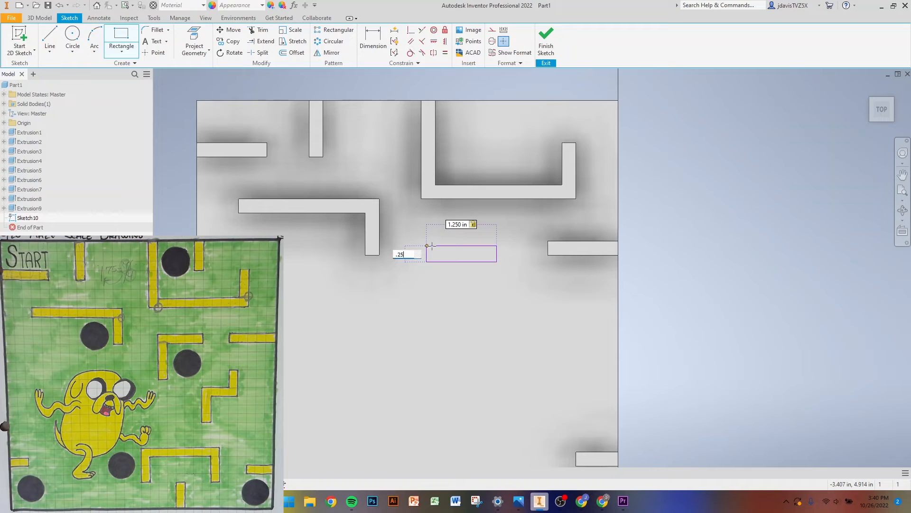
key(Return)
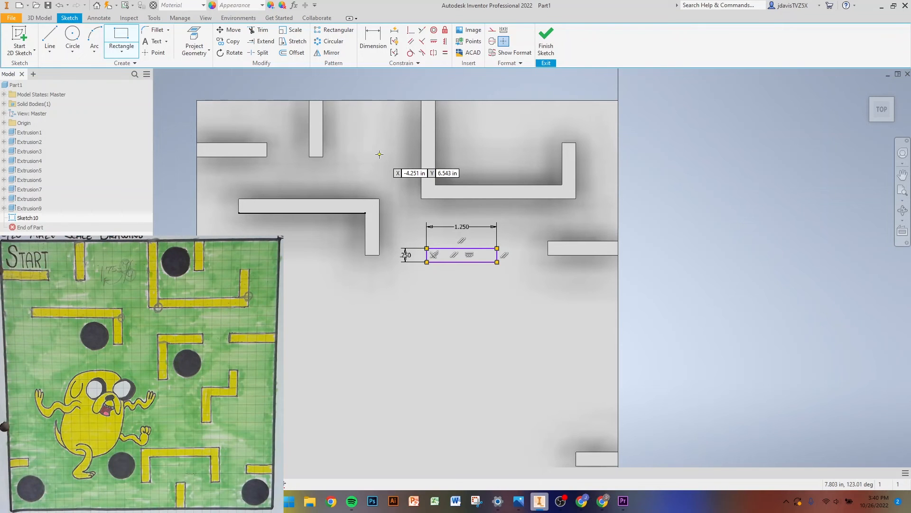
Dimension the rectangle 0.75 in from the end of the right-edge wall and 0.75 in below the U-shaped wall.
click(374, 48)
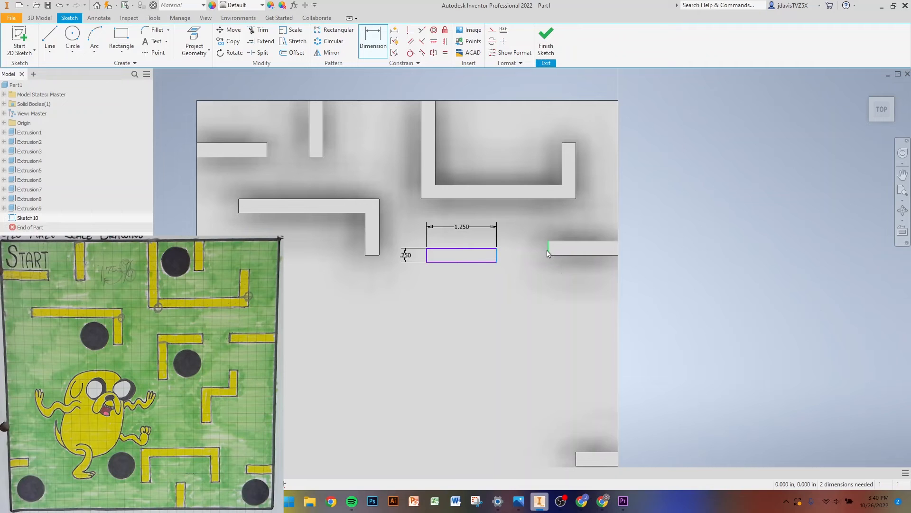
click(521, 294)
text(.75)
key(Return)
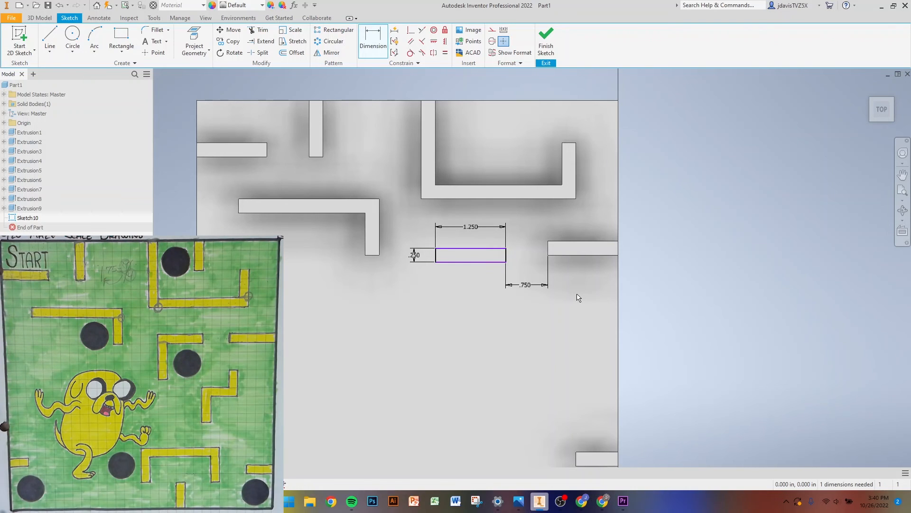
click(472, 249)
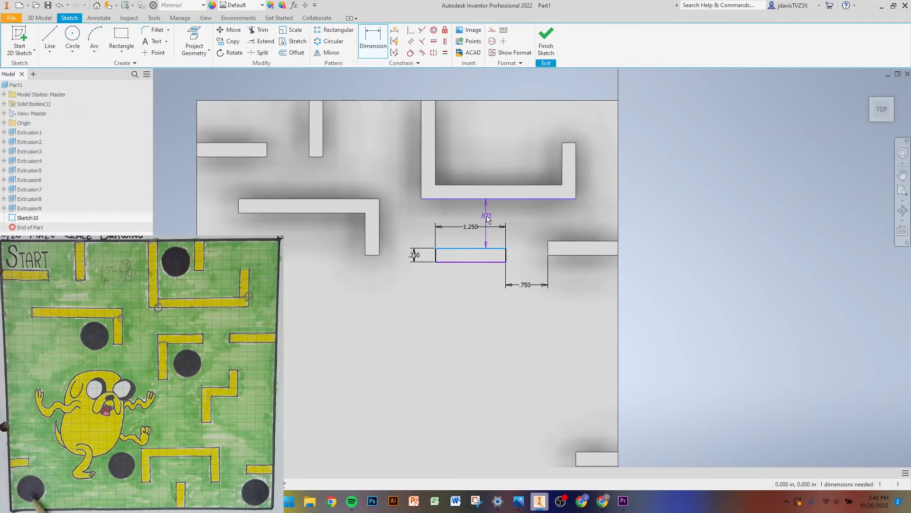
click(487, 219)
text(.75)
key(Return)
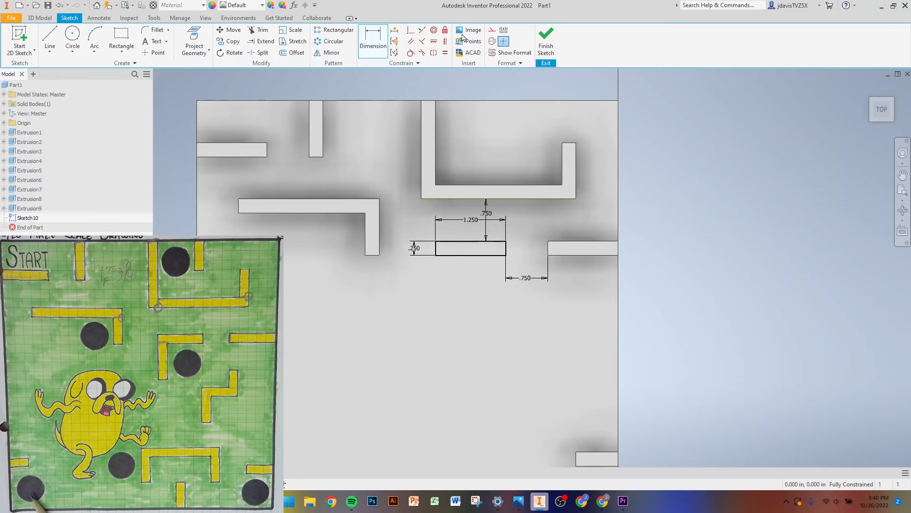
Finish the sketch and extrude the 1.25 in long rectangle 0.75 in into a wall.
click(547, 46)
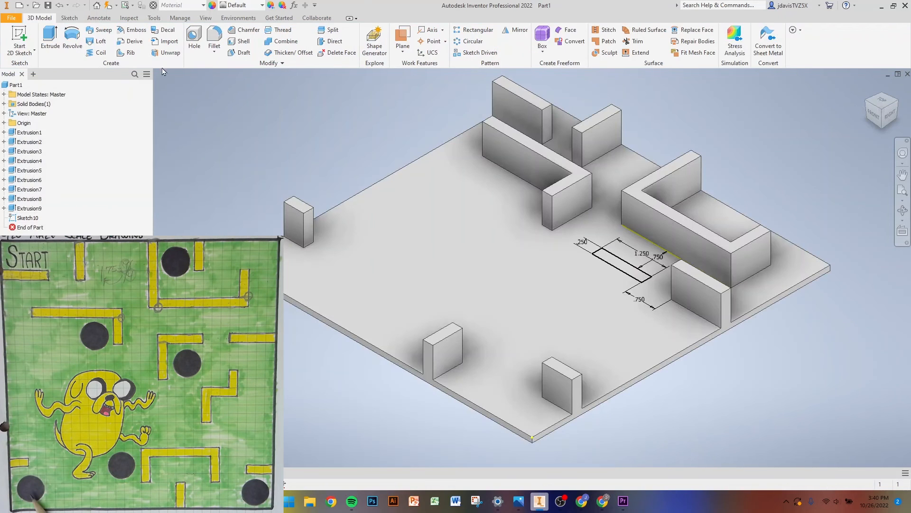
click(48, 42)
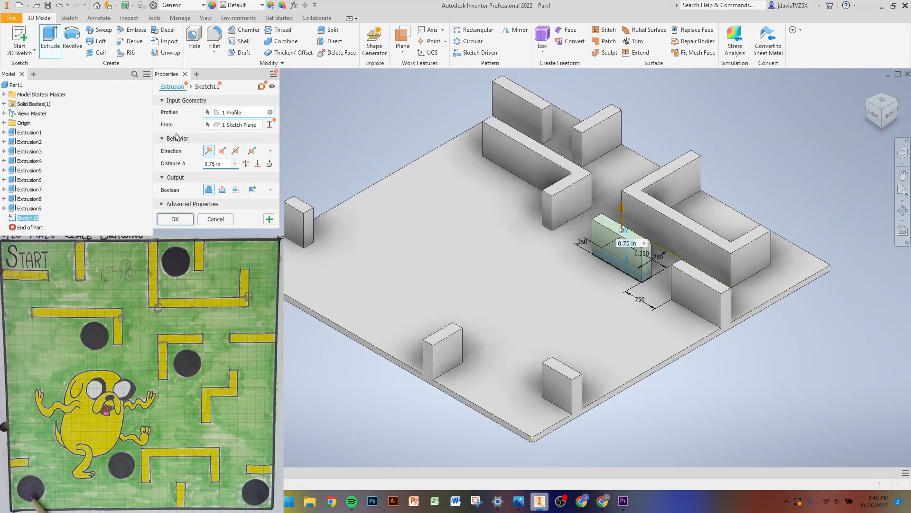
click(175, 219)
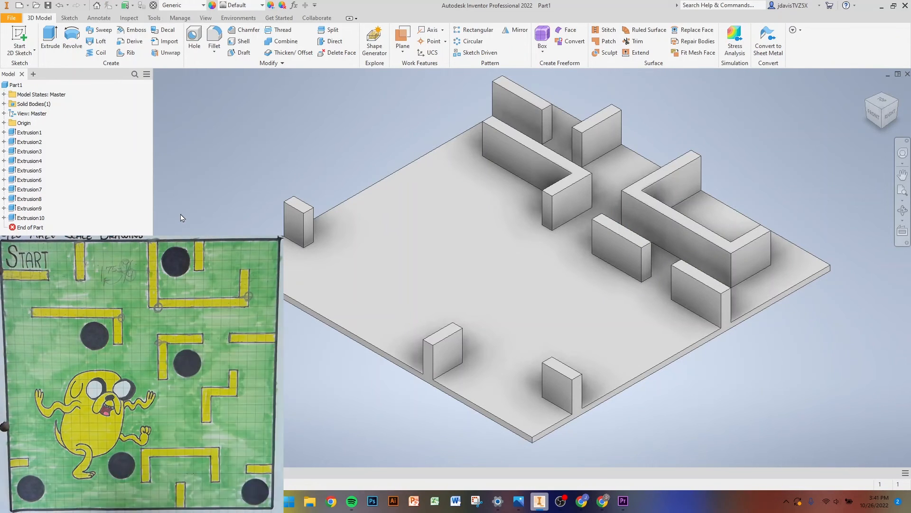
On the plate's upper face, sketch a rectangle 0.25 in wide and 1 in long down from the 1.25 in wall's lower-left corner.
click(19, 37)
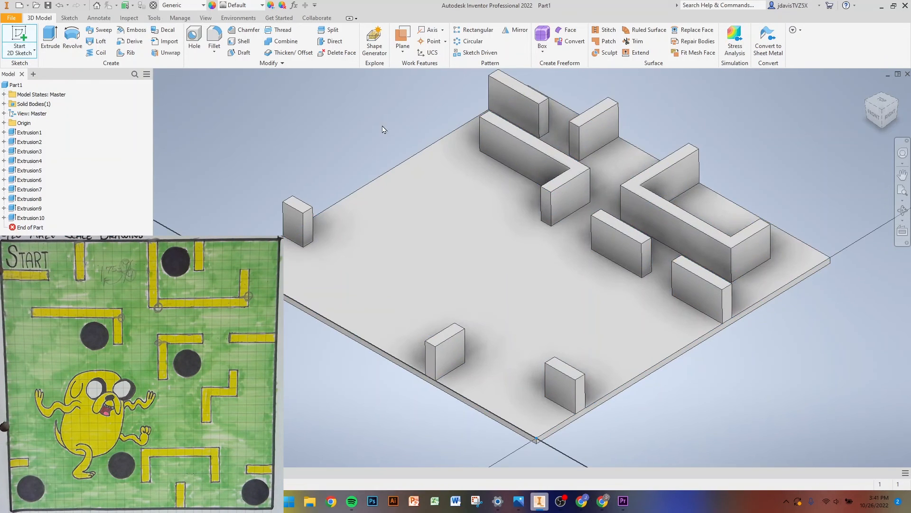
click(384, 129)
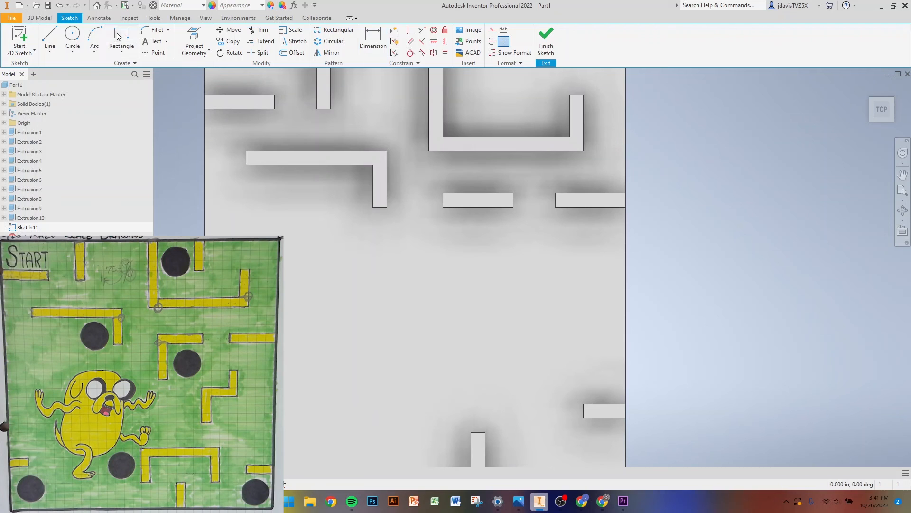
click(120, 36)
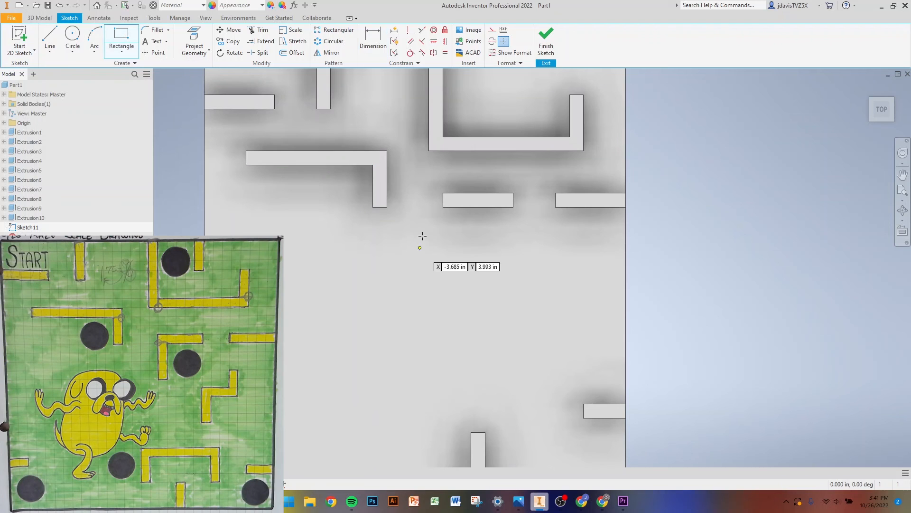
click(444, 207)
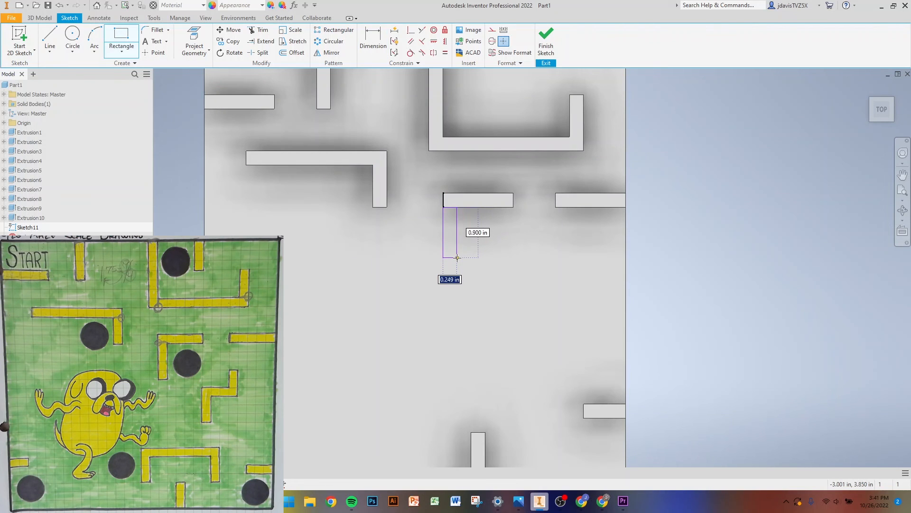
text(.25)
key(Tab)
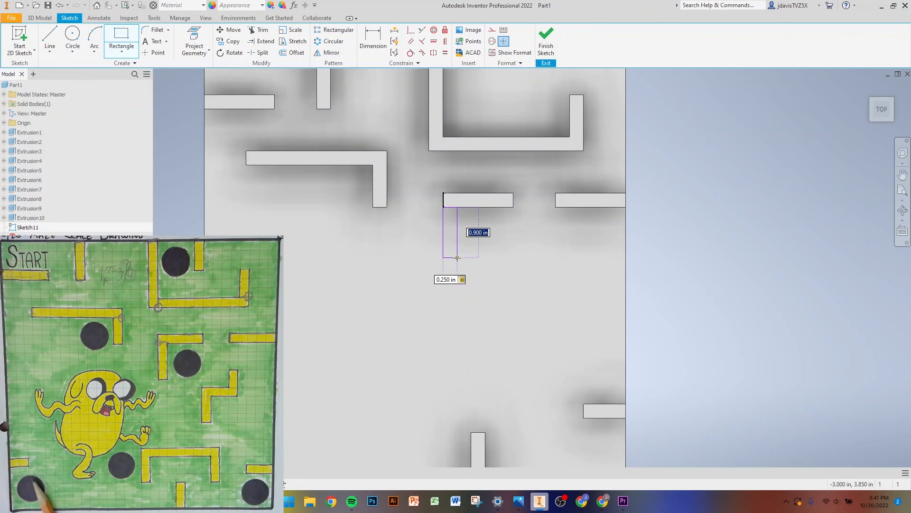
text(1)
key(Return)
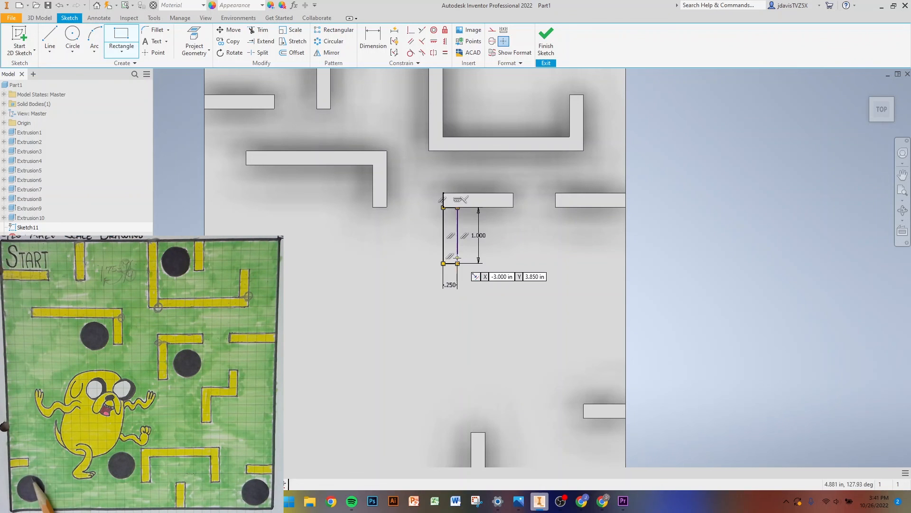
Finish the sketch and extrude the 1 in long leg 0.75 in to form the second L-shaped wall.
click(545, 52)
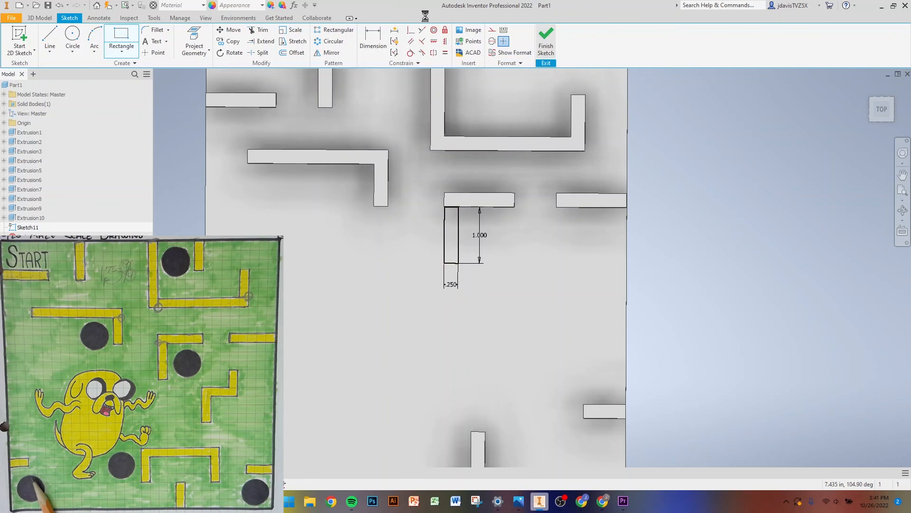
click(49, 39)
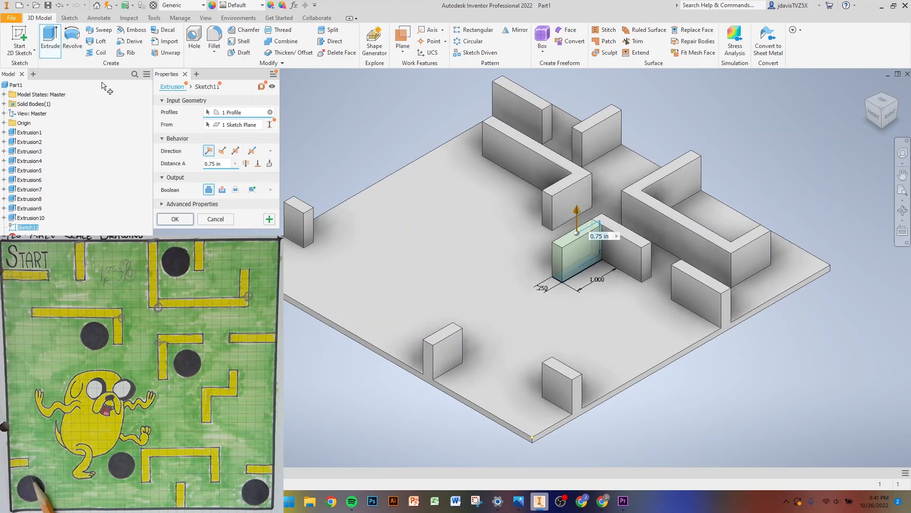
click(175, 219)
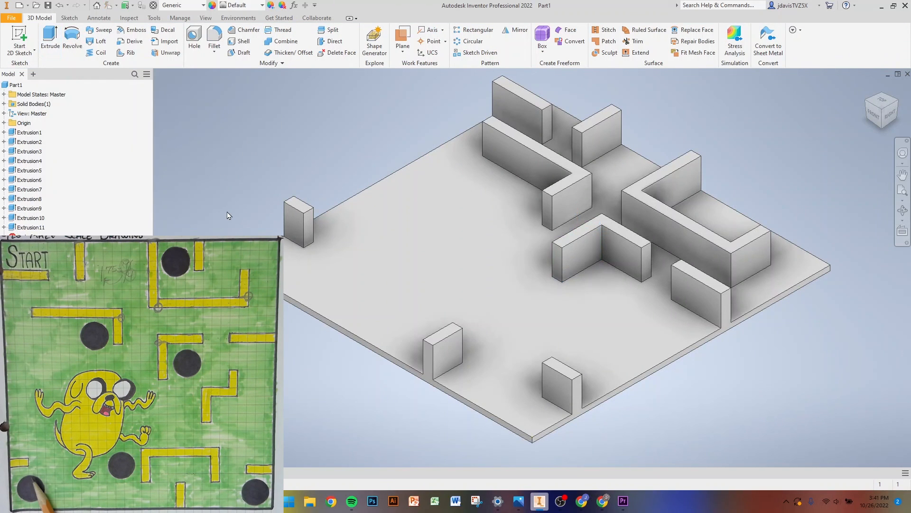